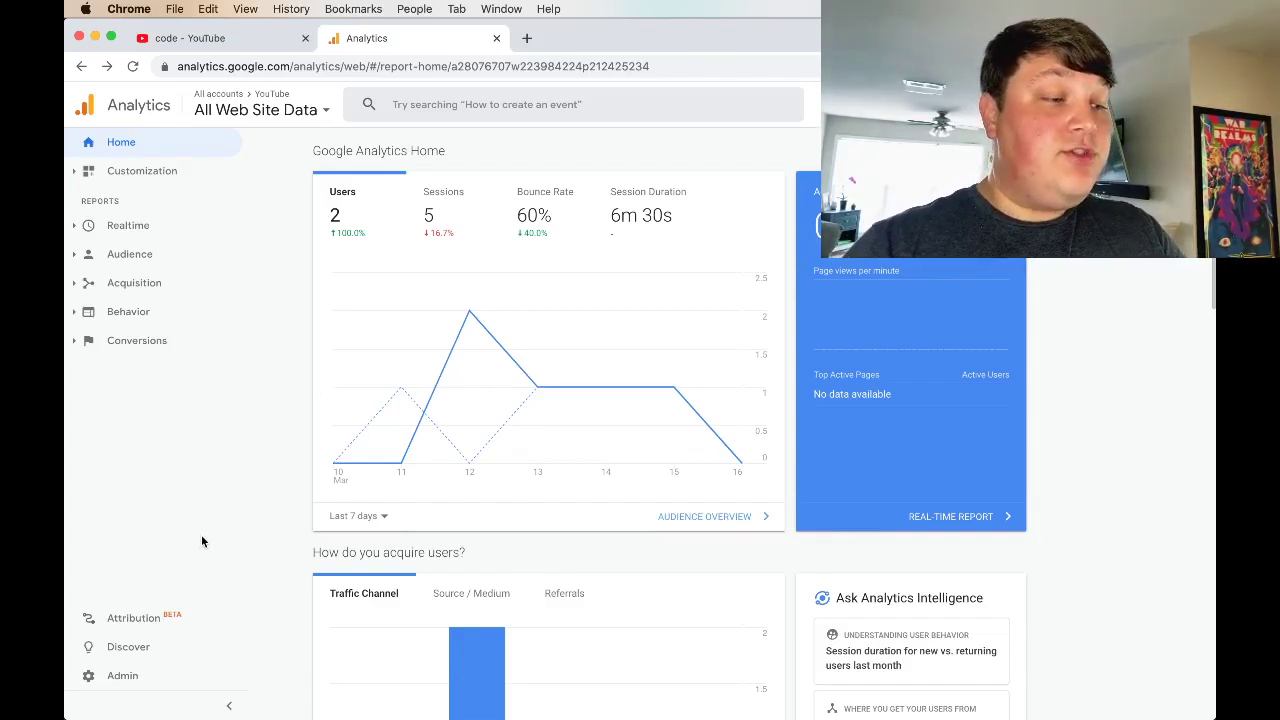
# Open the YouTube property's tracking code page in the admin settings and copy its tracking ID.
pyautogui.click(122, 676)
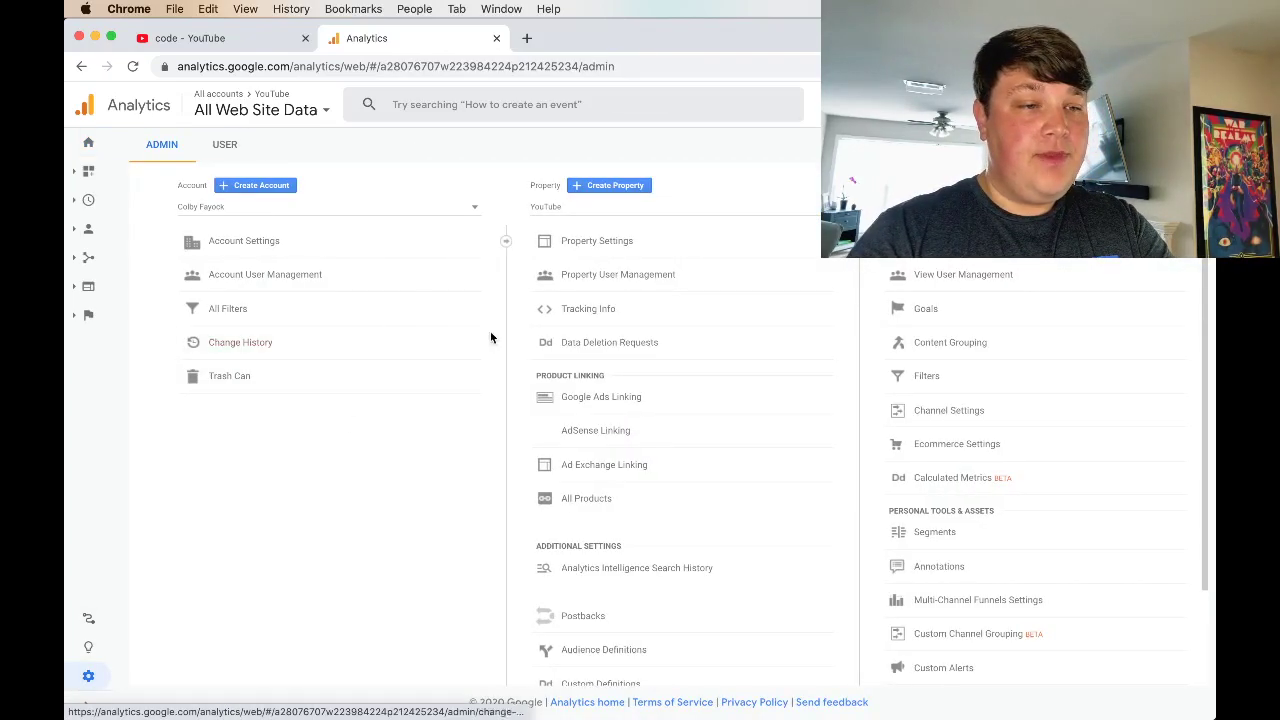
pyautogui.click(568, 309)
pyautogui.click(580, 335)
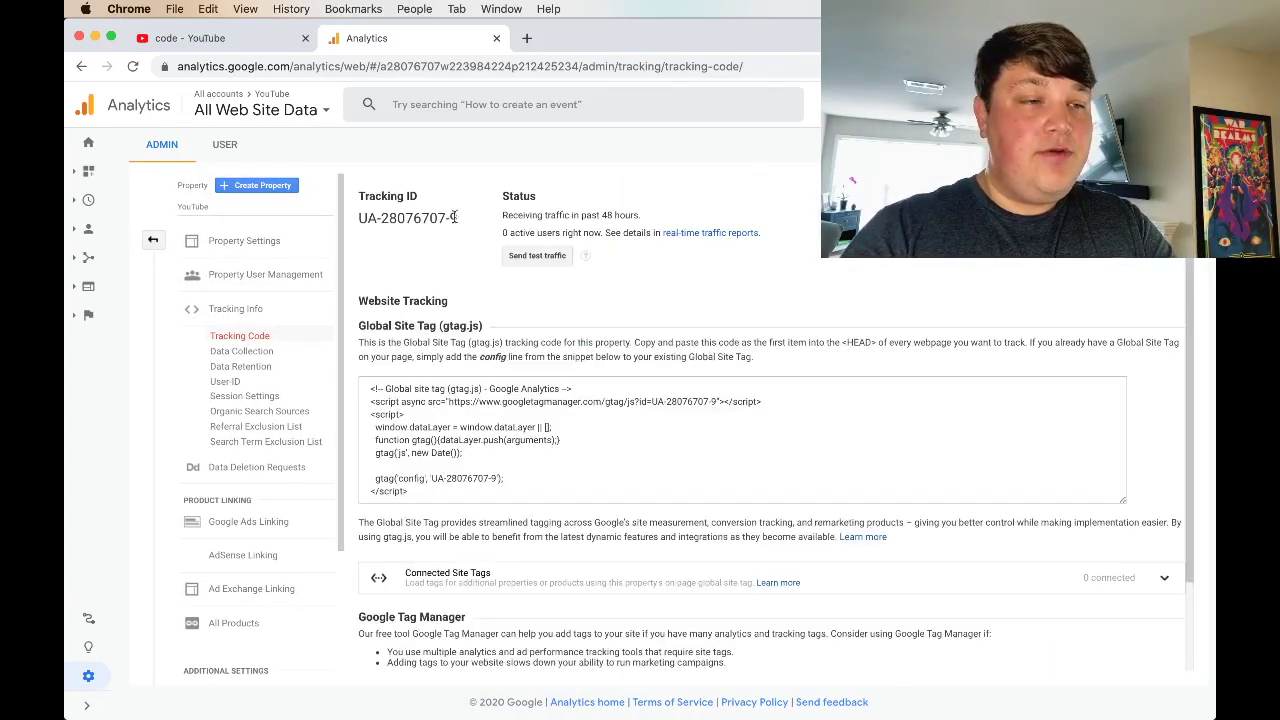
pyautogui.moveTo(459, 221); pyautogui.dragTo(359, 214)
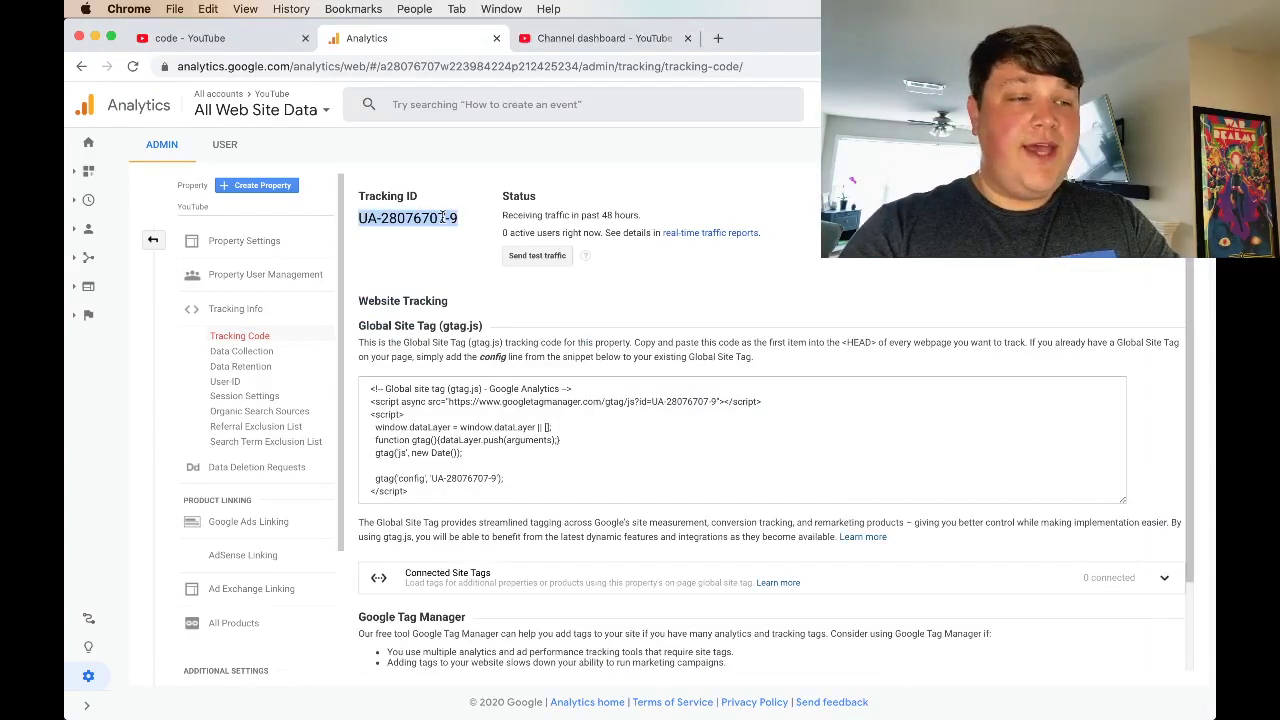
pyautogui.press('super+c')
# Switch to YouTube Studio and open the advanced channel settings page from the channel's settings.
pyautogui.hotkey('ctrl', 'Tab')
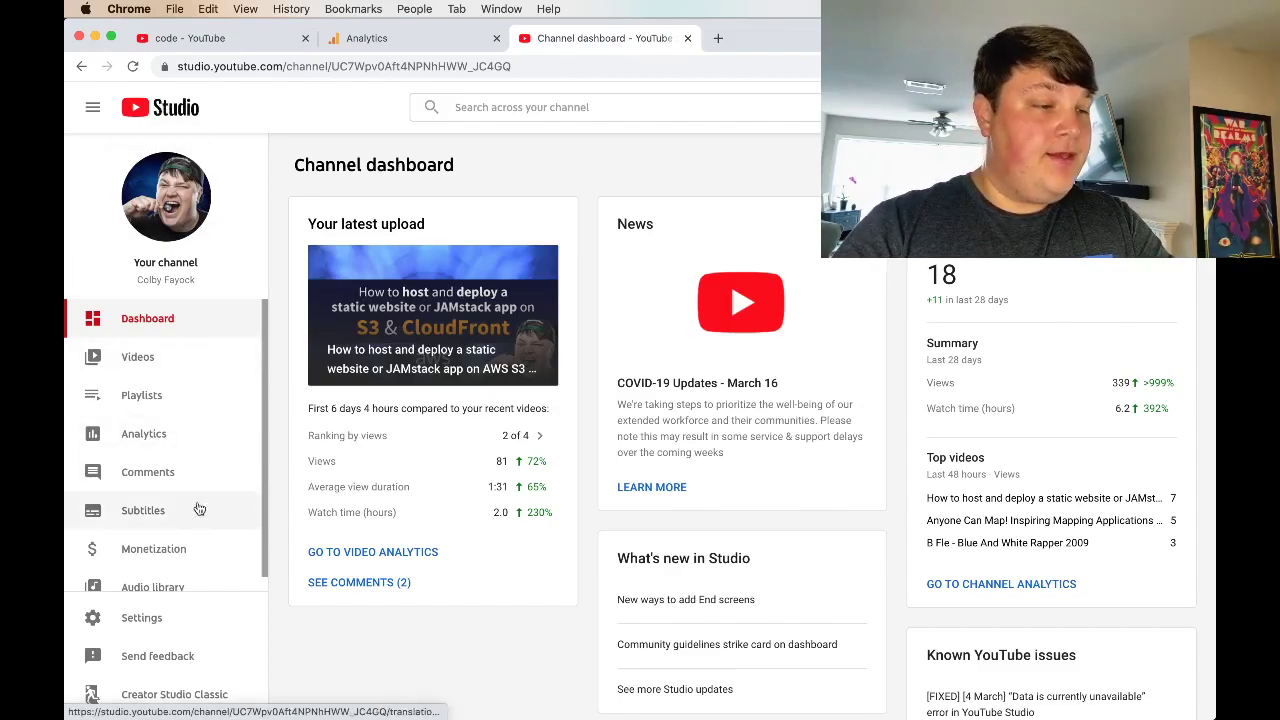
pyautogui.scroll(-1, 120, 495)
pyautogui.click(140, 618)
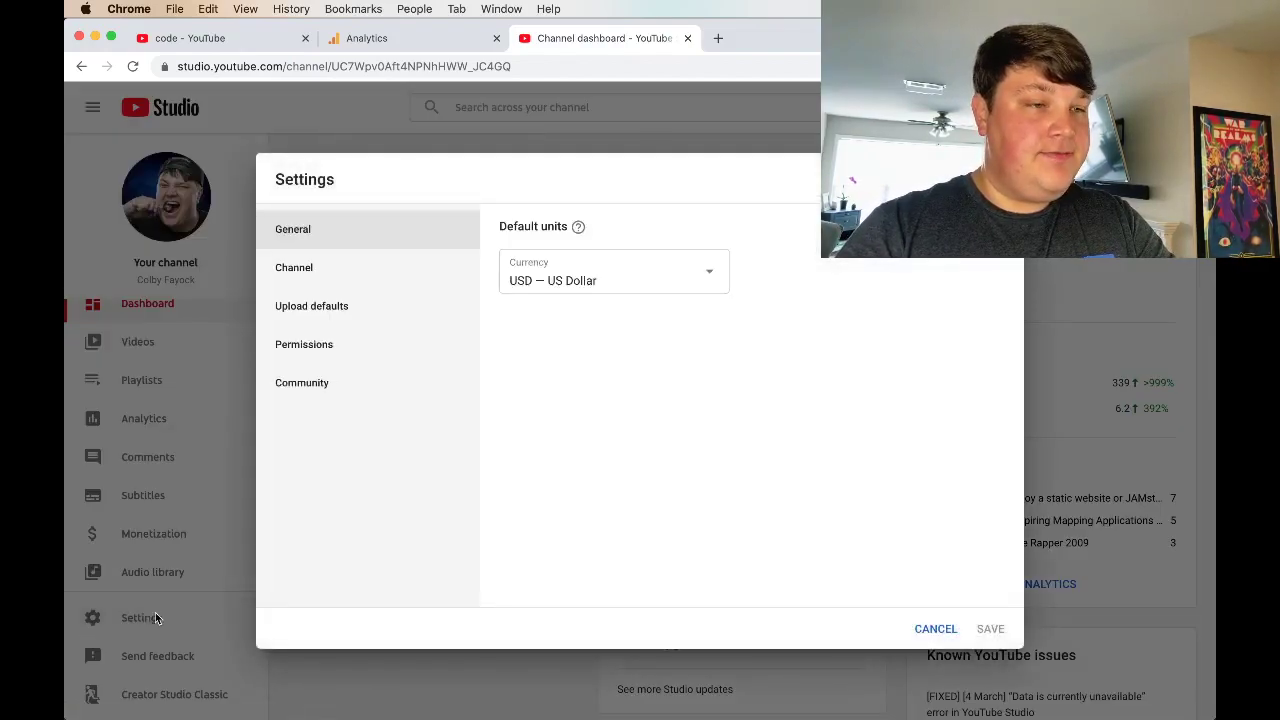
pyautogui.click(293, 270)
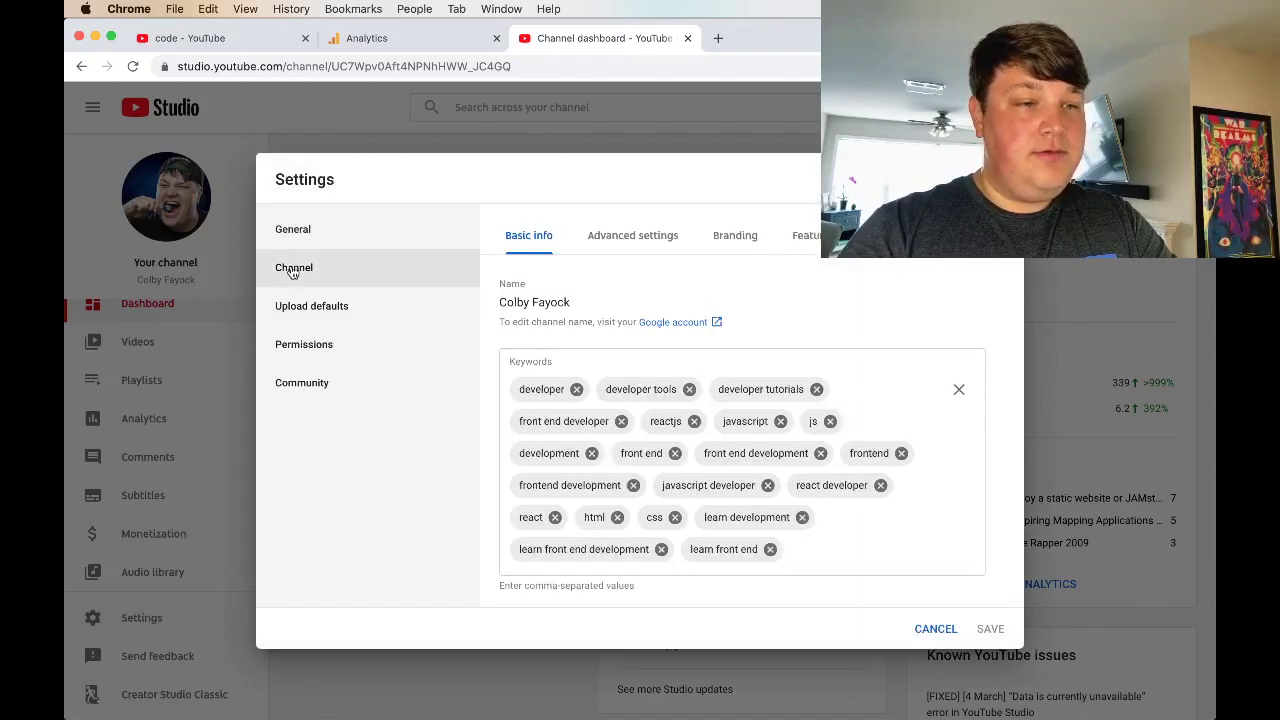
pyautogui.click(596, 238)
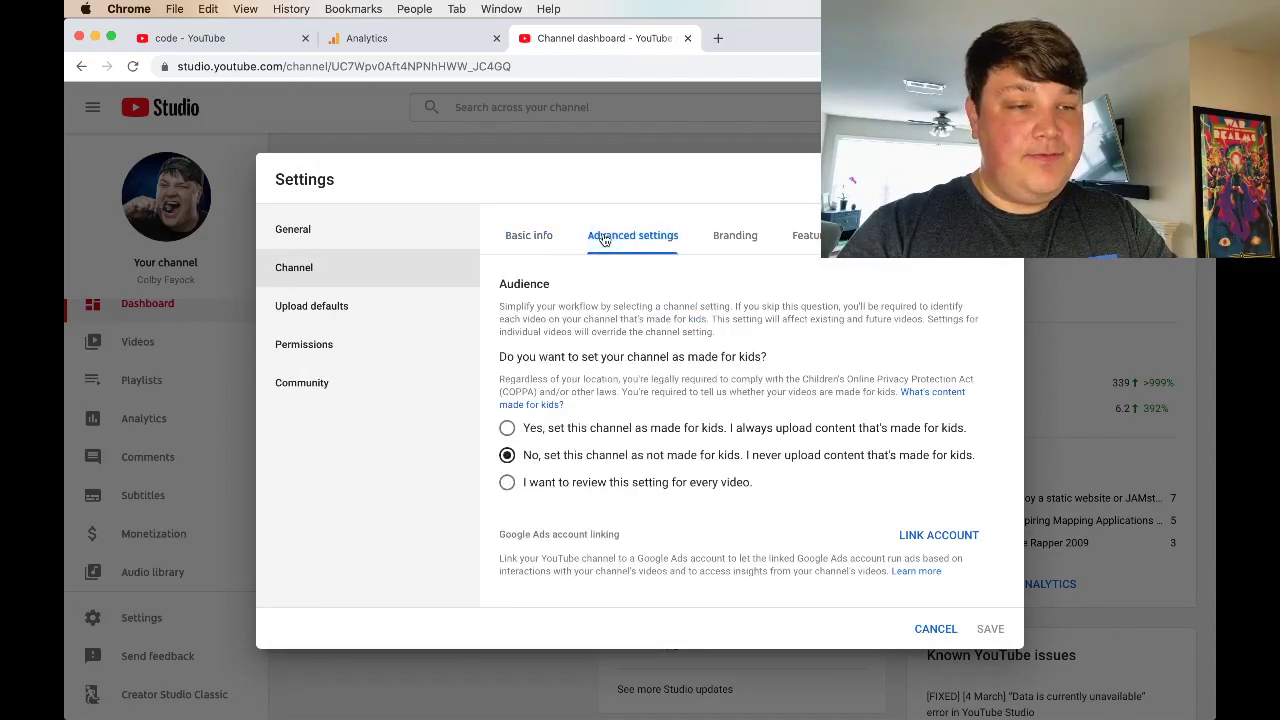
pyautogui.scroll(-5, 601, 392)
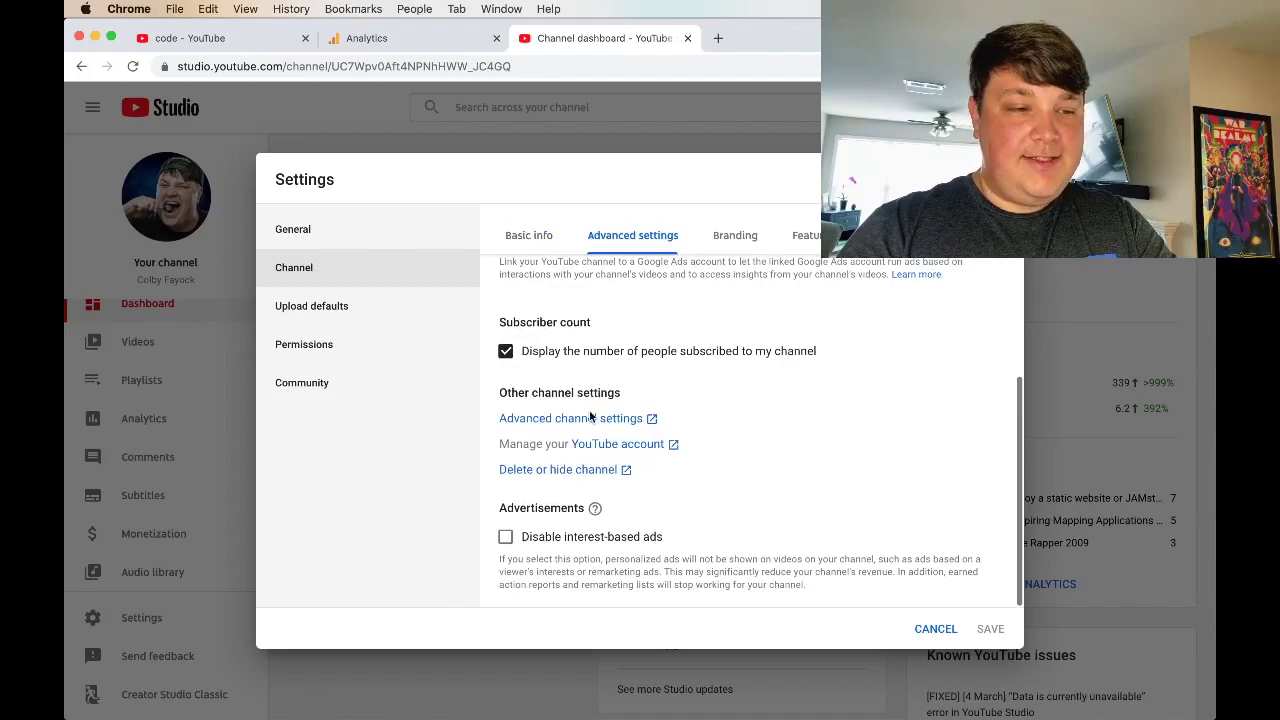
pyautogui.click(587, 419)
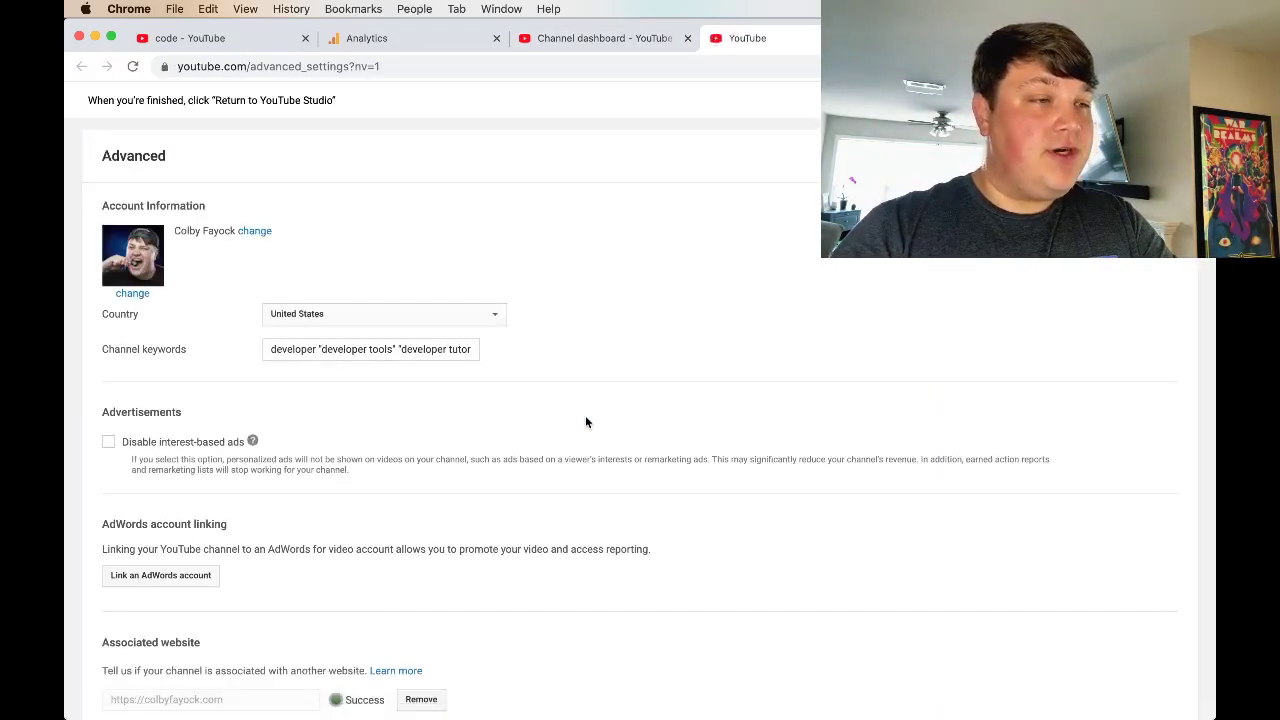
# Paste the copied tracking ID into the Google Analytics property tracking ID field, replacing its content.
pyautogui.scroll(-8, 586, 422)
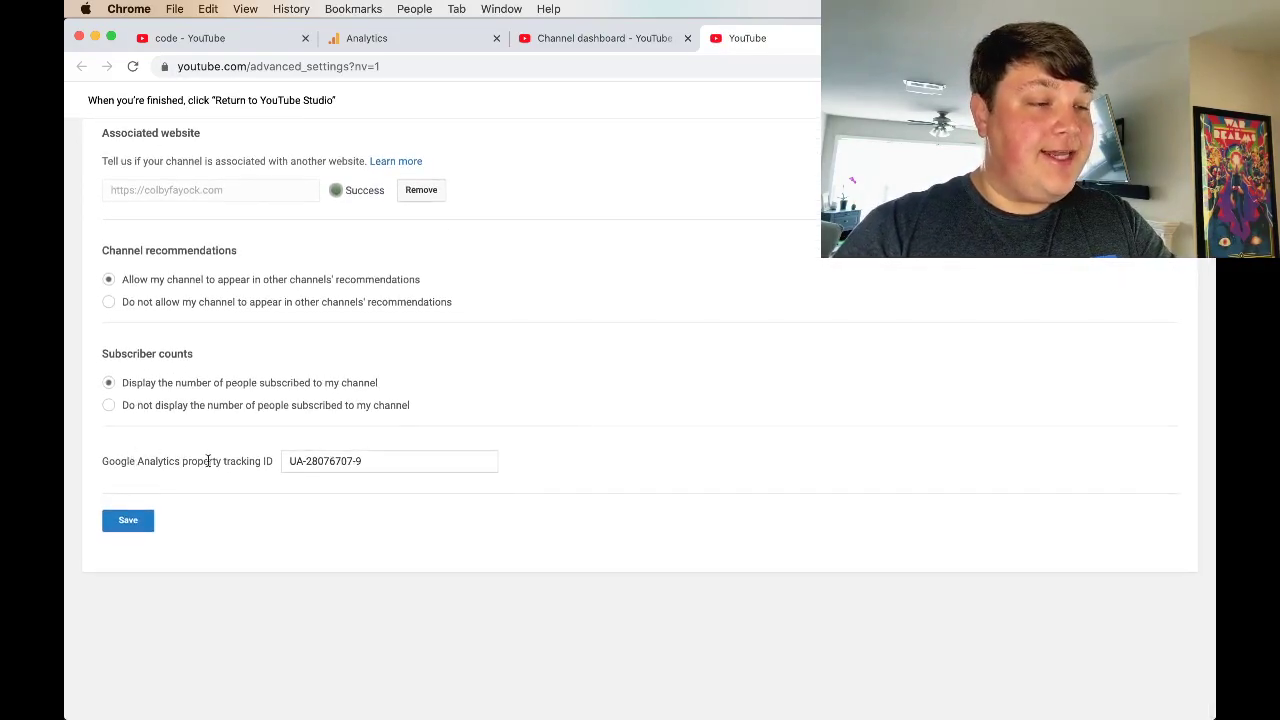
pyautogui.tripleClick(333, 455)
pyautogui.press('super+v')
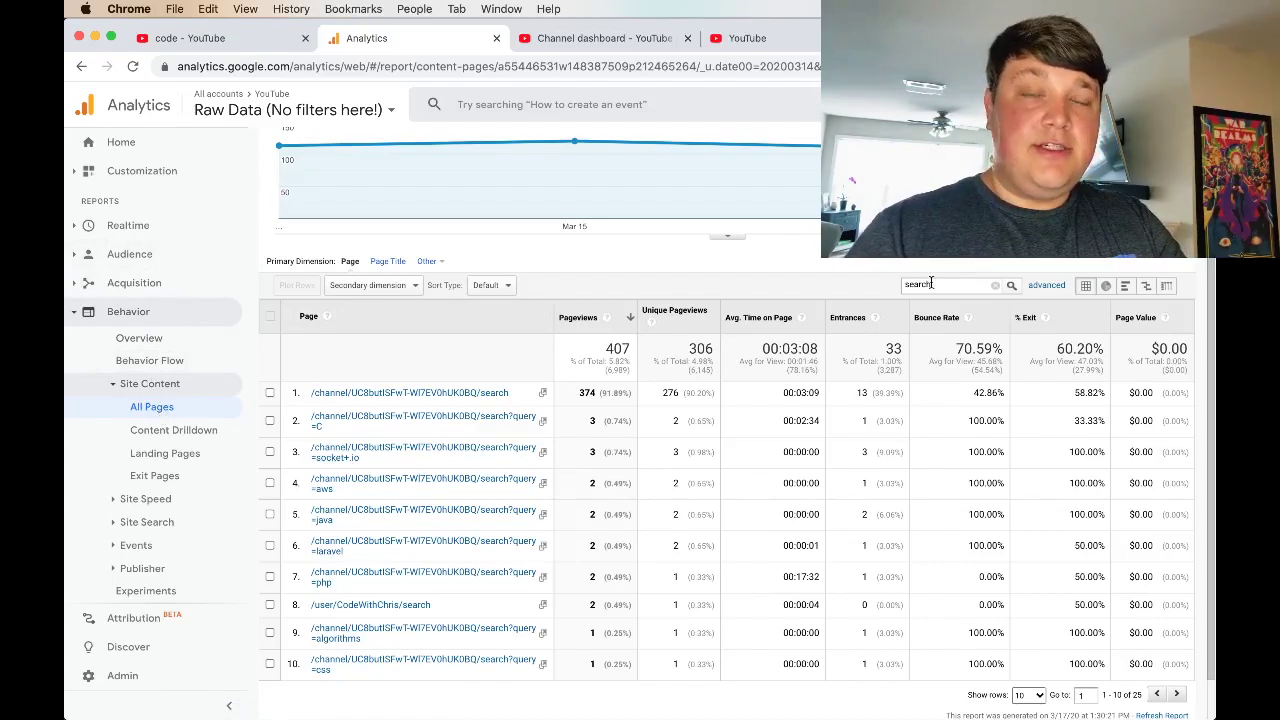
# Examine the channel search page entry in the filtered All Pages report and open the Site Search overview.
pyautogui.scroll(-1, 628, 358)
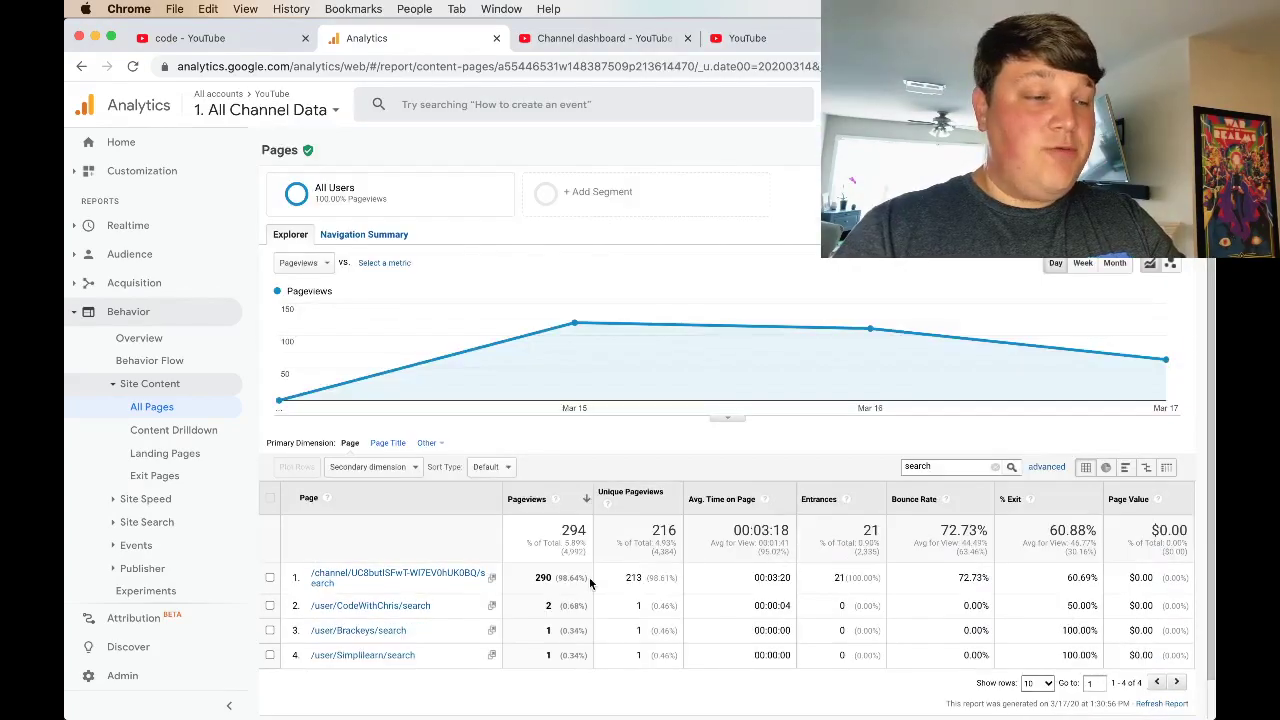
pyautogui.moveTo(302, 574); pyautogui.dragTo(336, 588)
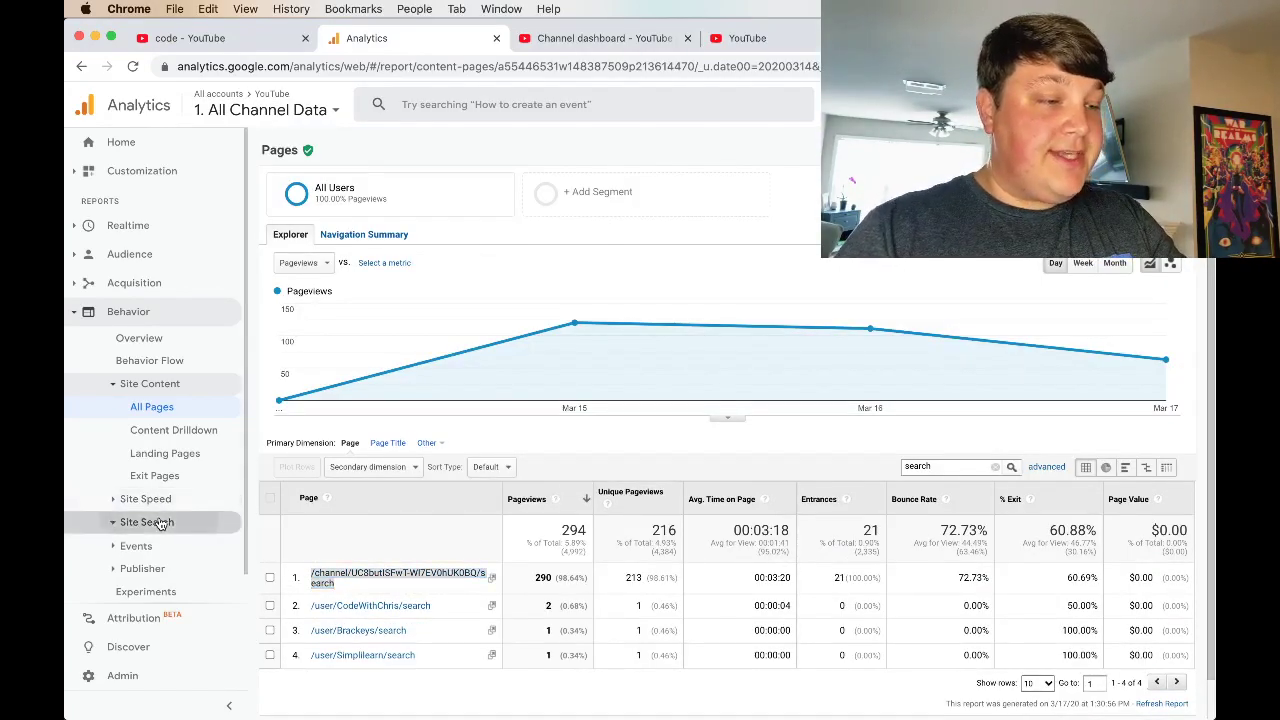
pyautogui.click(160, 522)
pyautogui.click(156, 547)
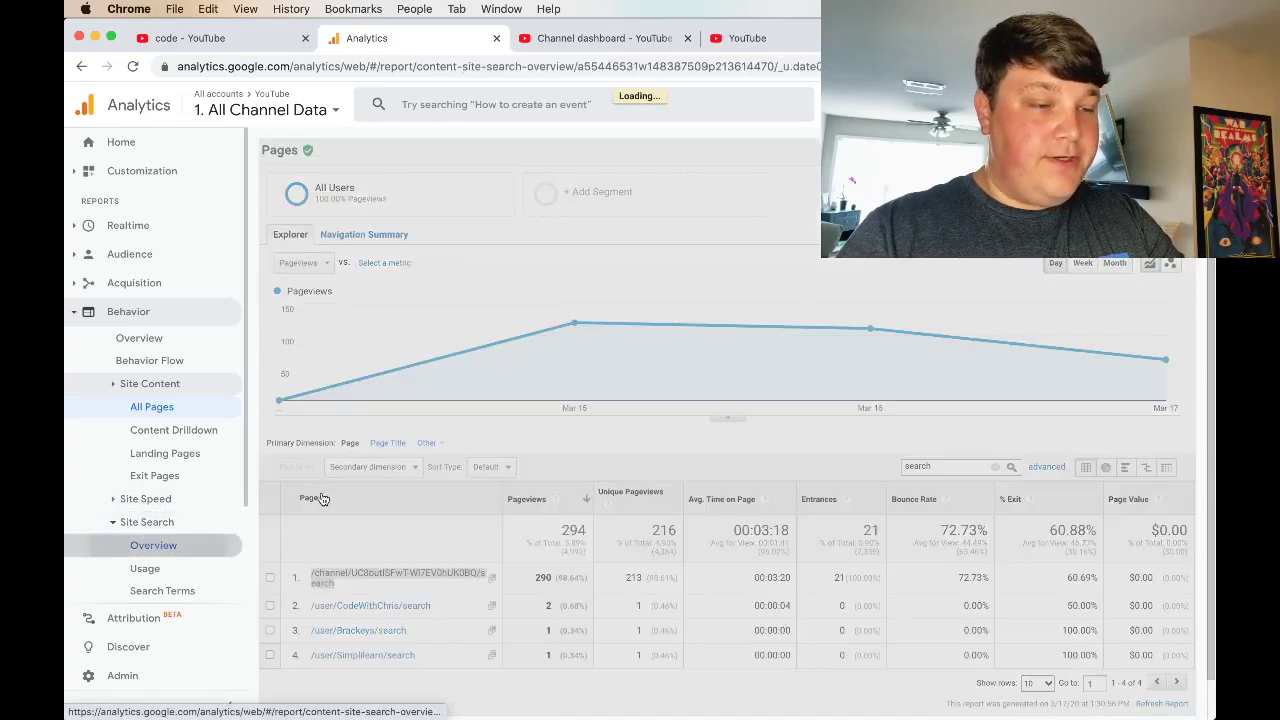
pyautogui.scroll(-3, 673, 424)
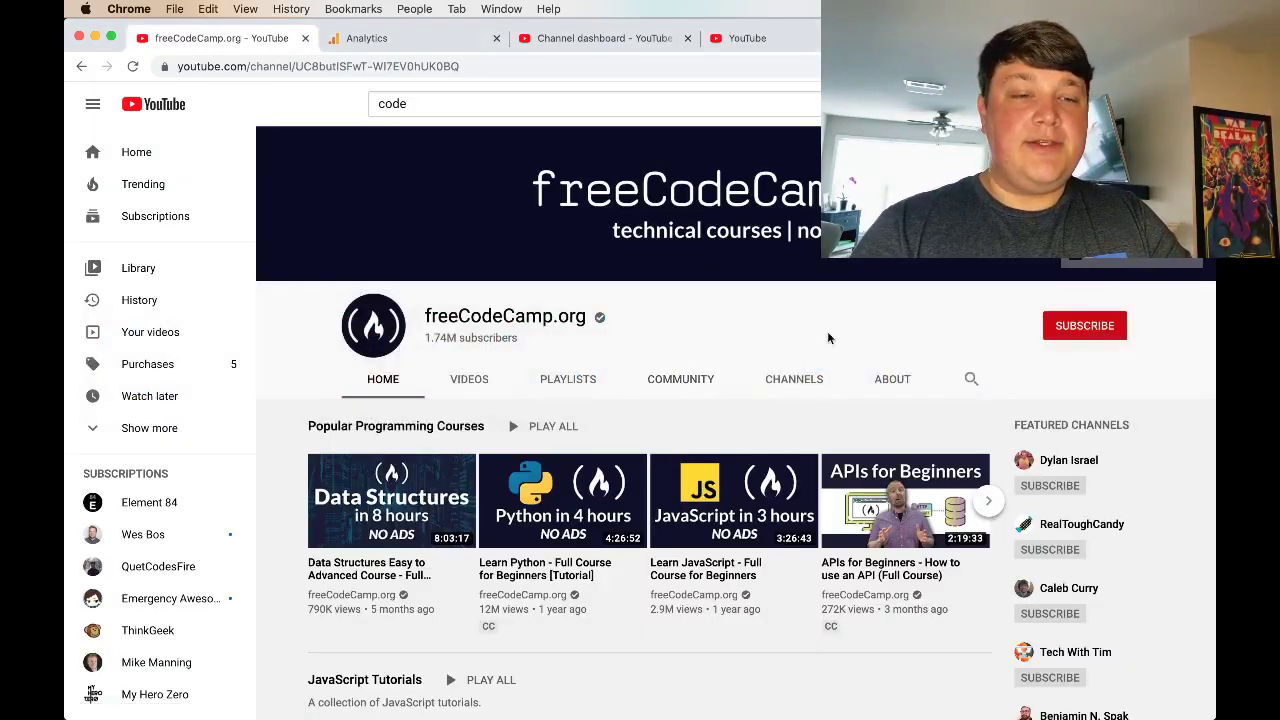
# Search within the freeCodeCamp.org YouTube channel for "javascript" and look through the results.
pyautogui.click(972, 385)
pyautogui.write('javas')
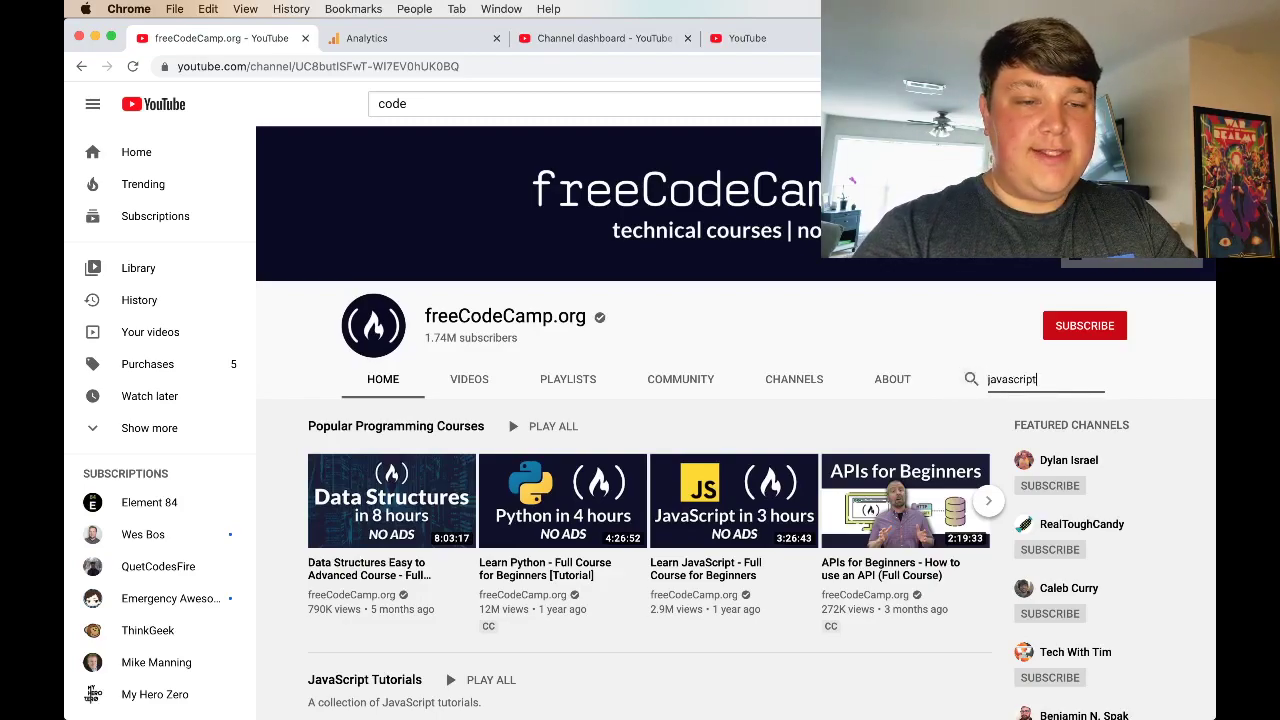
pyautogui.write('cript')
pyautogui.press('Return')
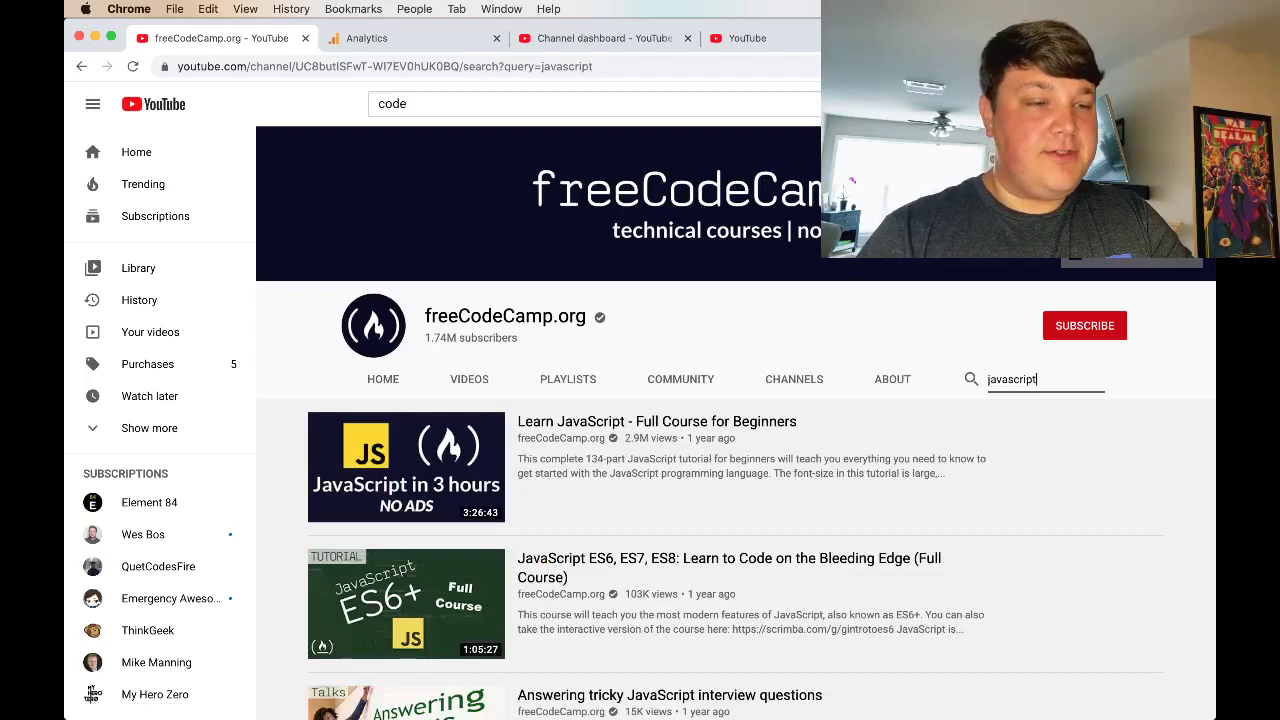
pyautogui.scroll(-2, 940, 385)
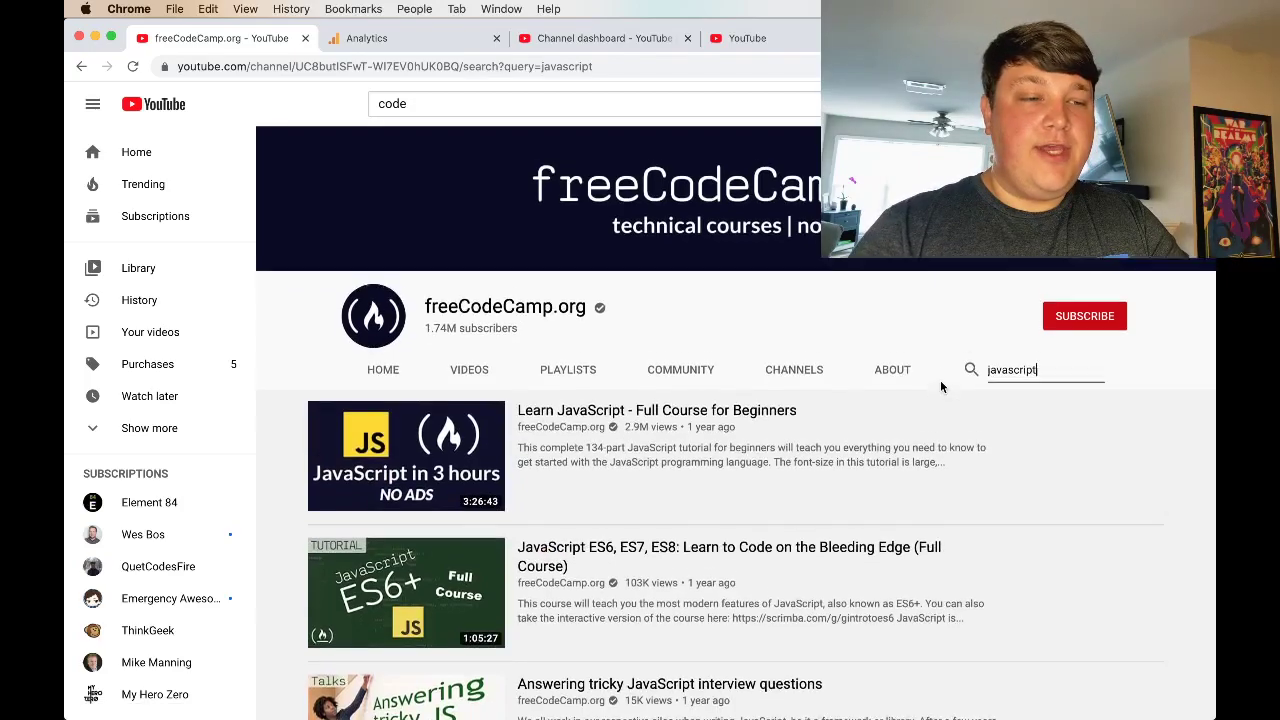
pyautogui.scroll(-5, 940, 383)
# Switch to Google Analytics and examine the traffic sources listed in the Source/Medium report.
pyautogui.hotkey('ctrl', 'Tab')
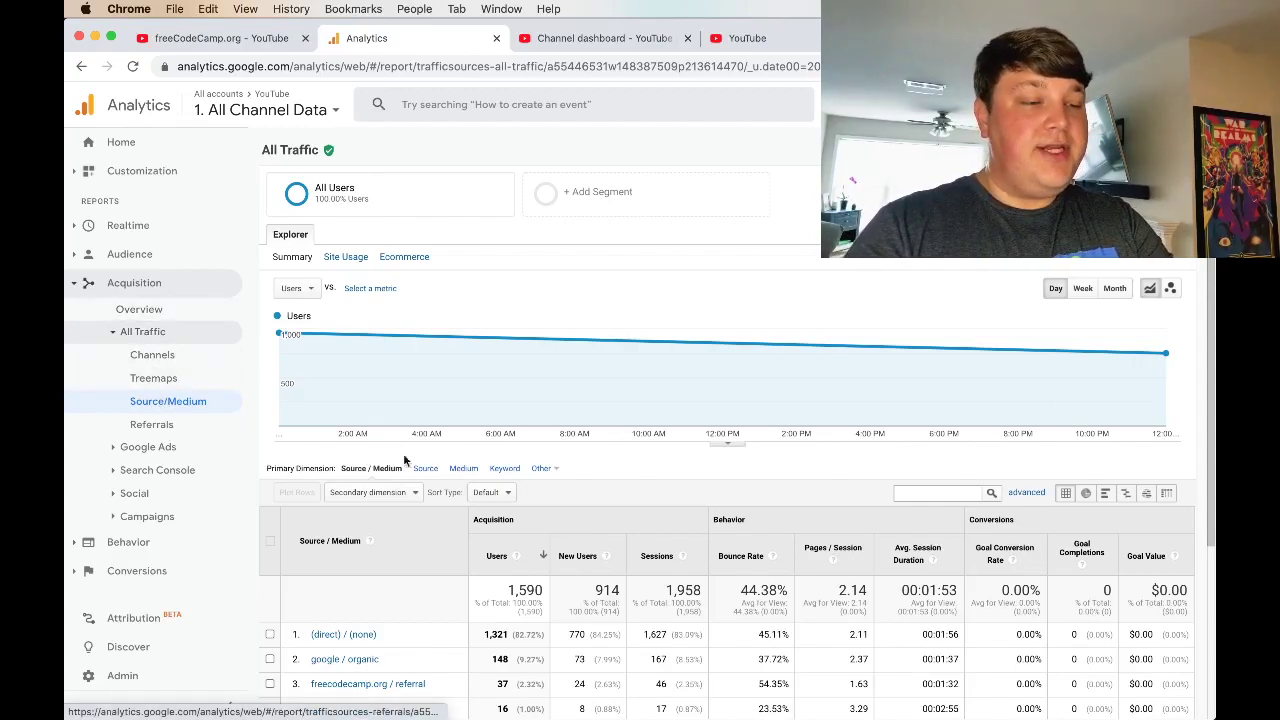
pyautogui.scroll(-2, 479, 468)
pyautogui.scroll(-3, 479, 471)
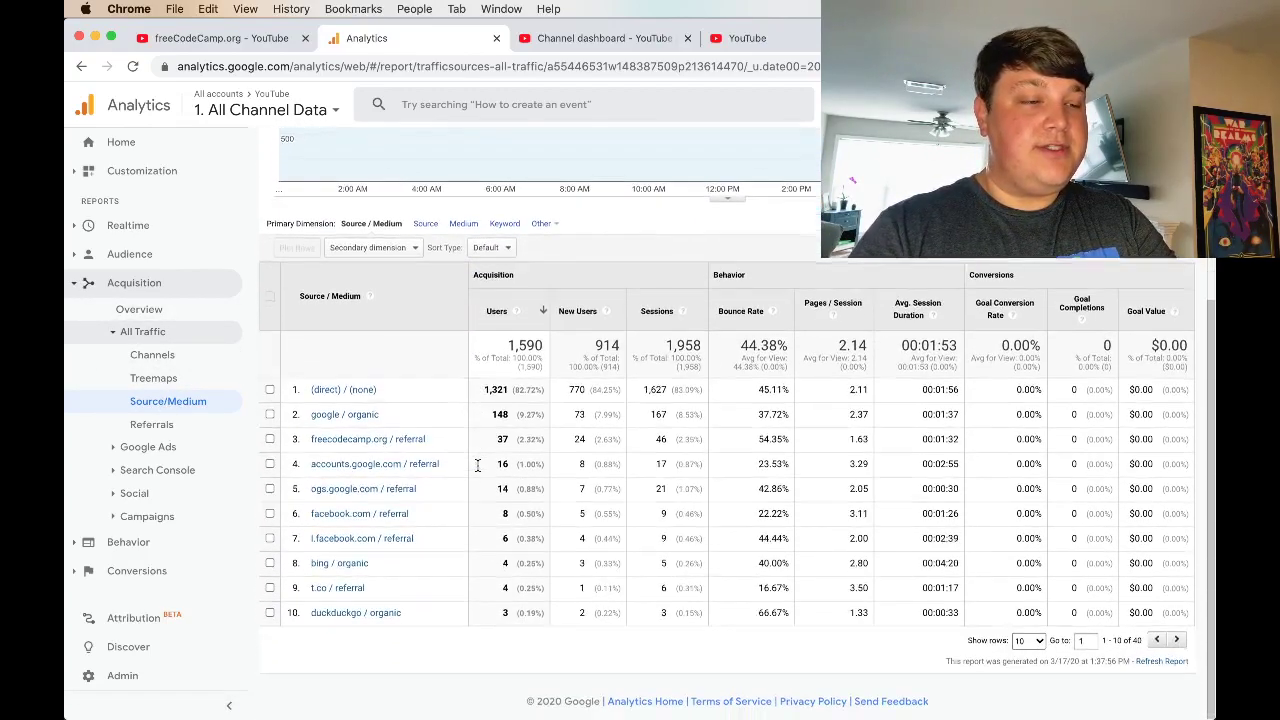
# Open the Referrals report and examine the referral paths for freecodecamp.org.
pyautogui.click(151, 424)
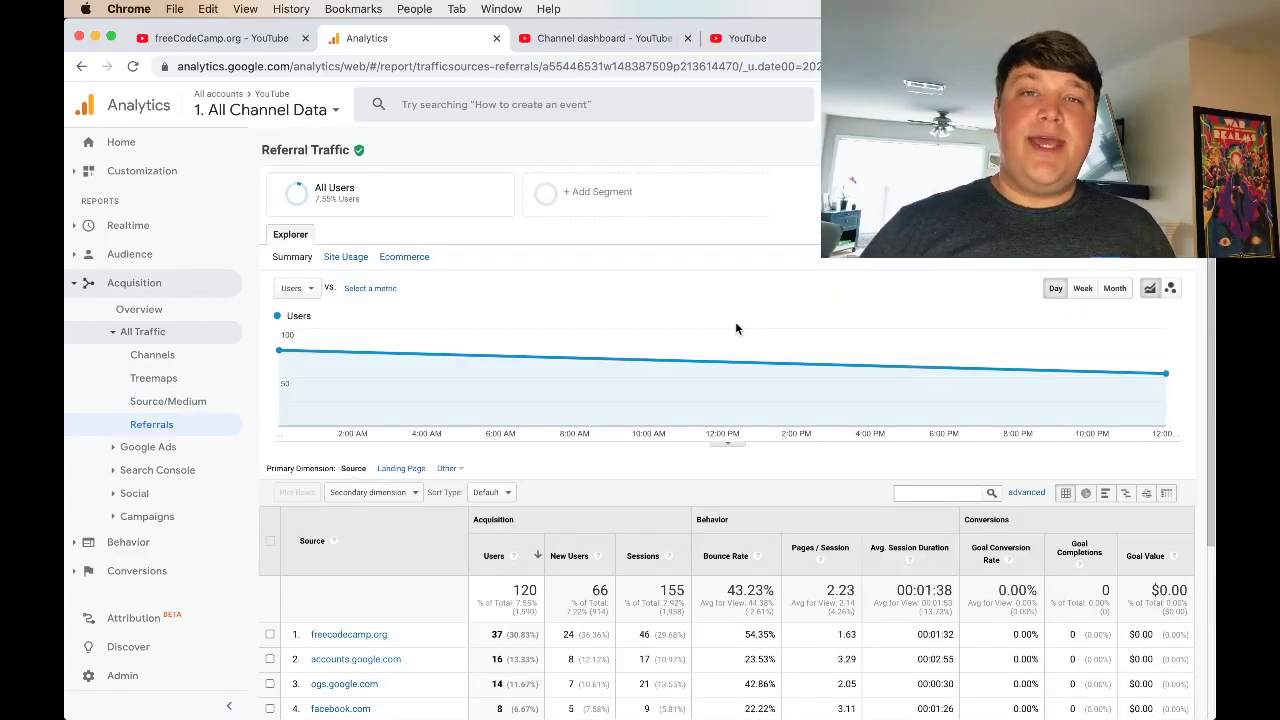
pyautogui.scroll(-3, 735, 327)
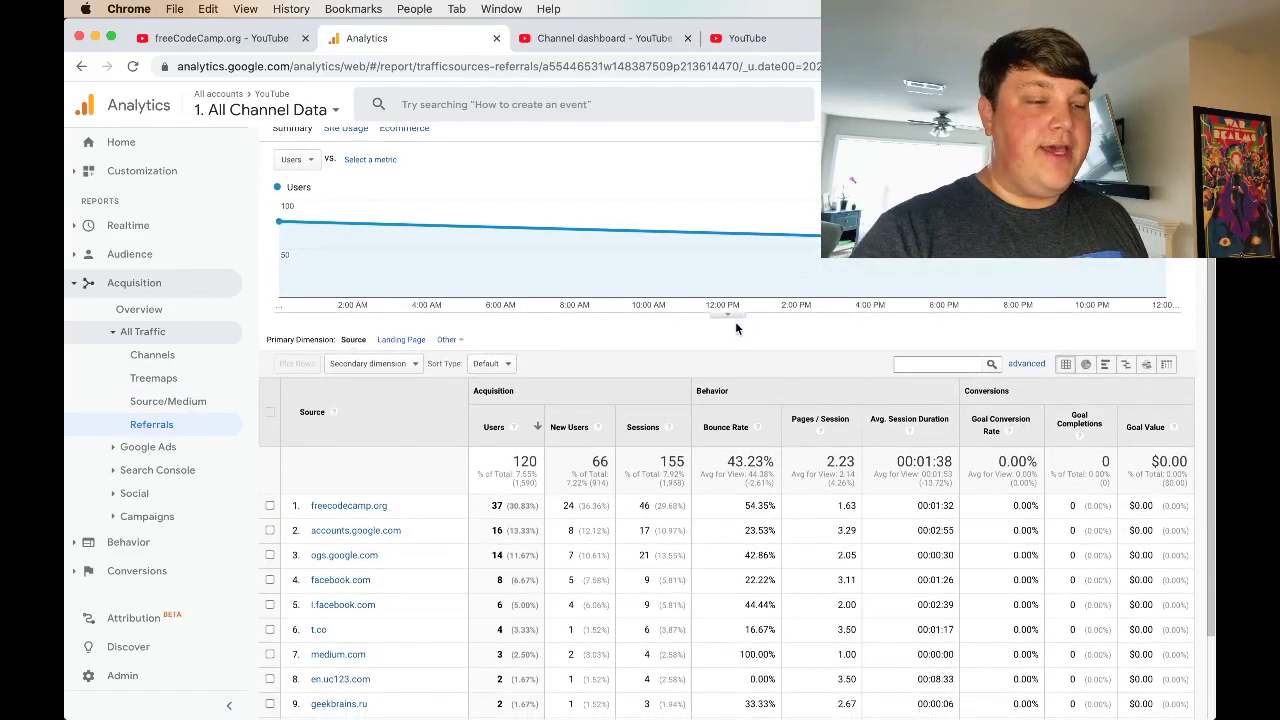
pyautogui.click(372, 506)
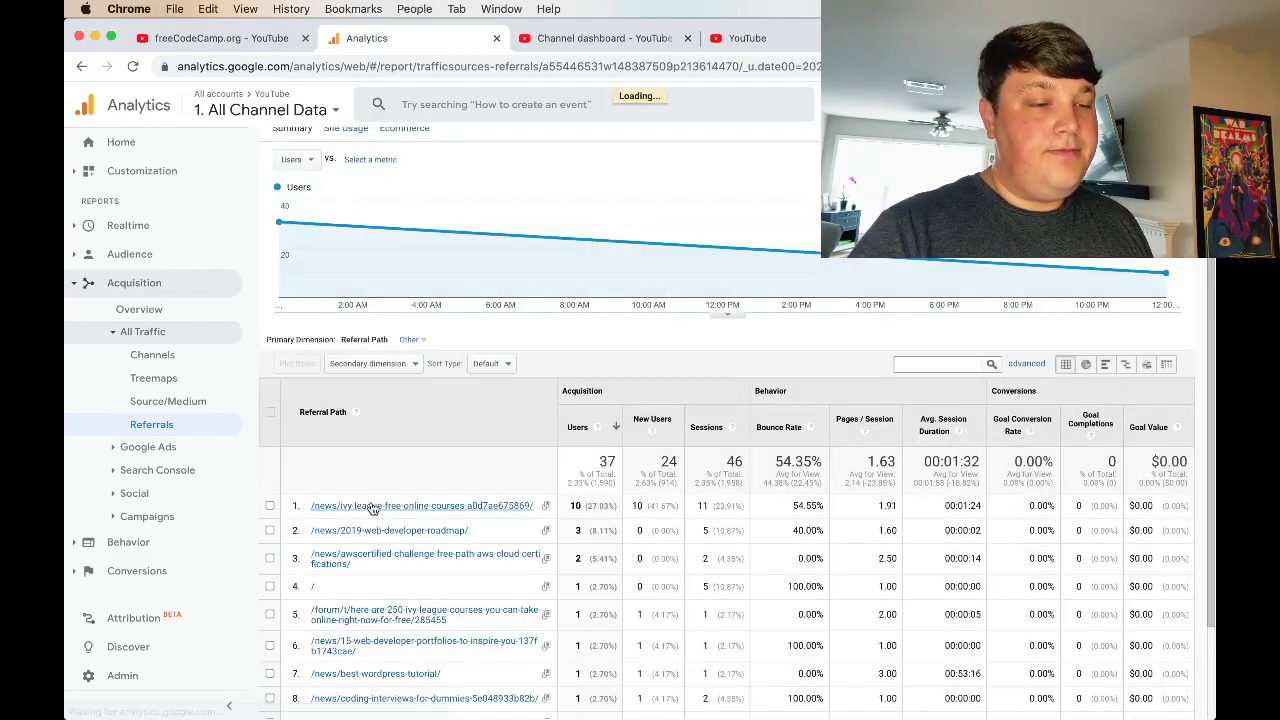
pyautogui.scroll(-2, 372, 507)
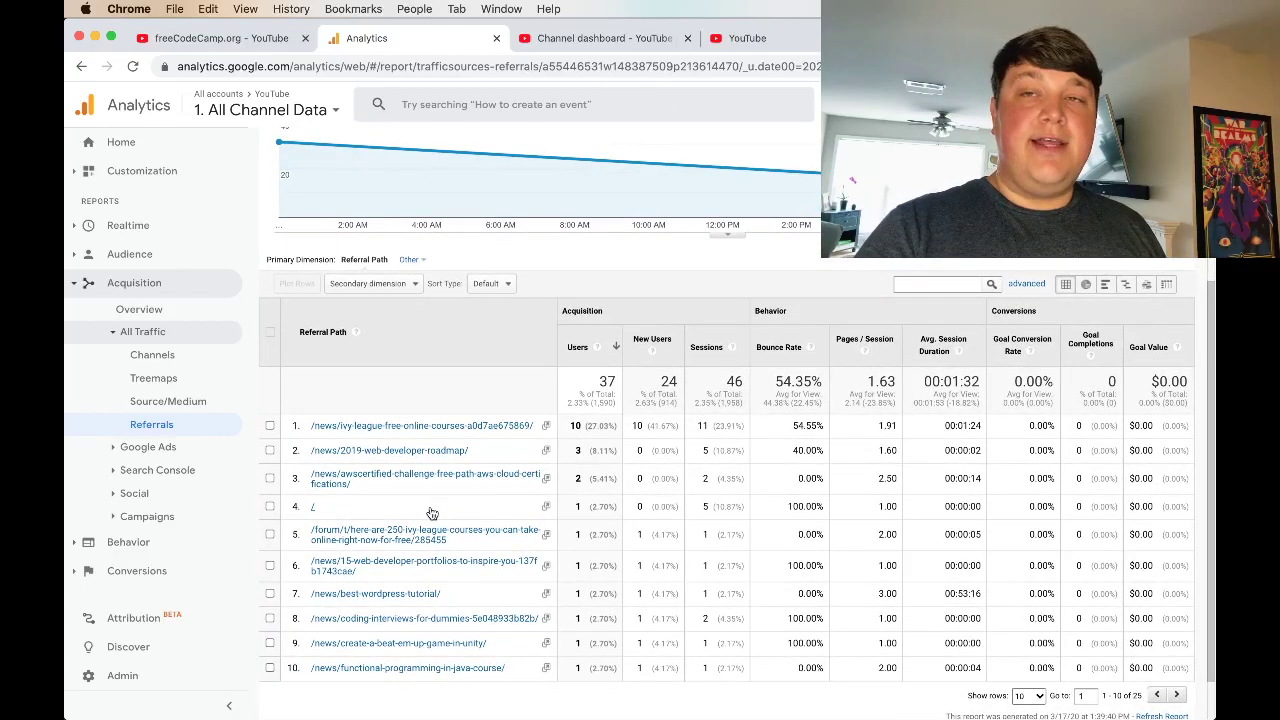